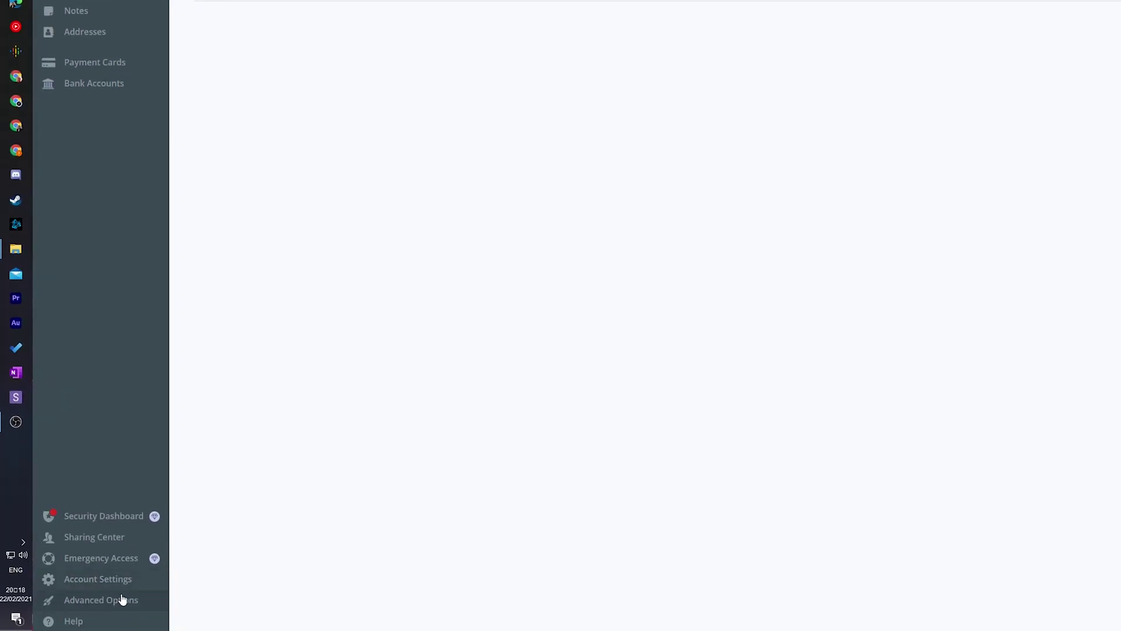
Open Advanced Options in the vault sidebar to reach the Import page
left_click(134, 601)
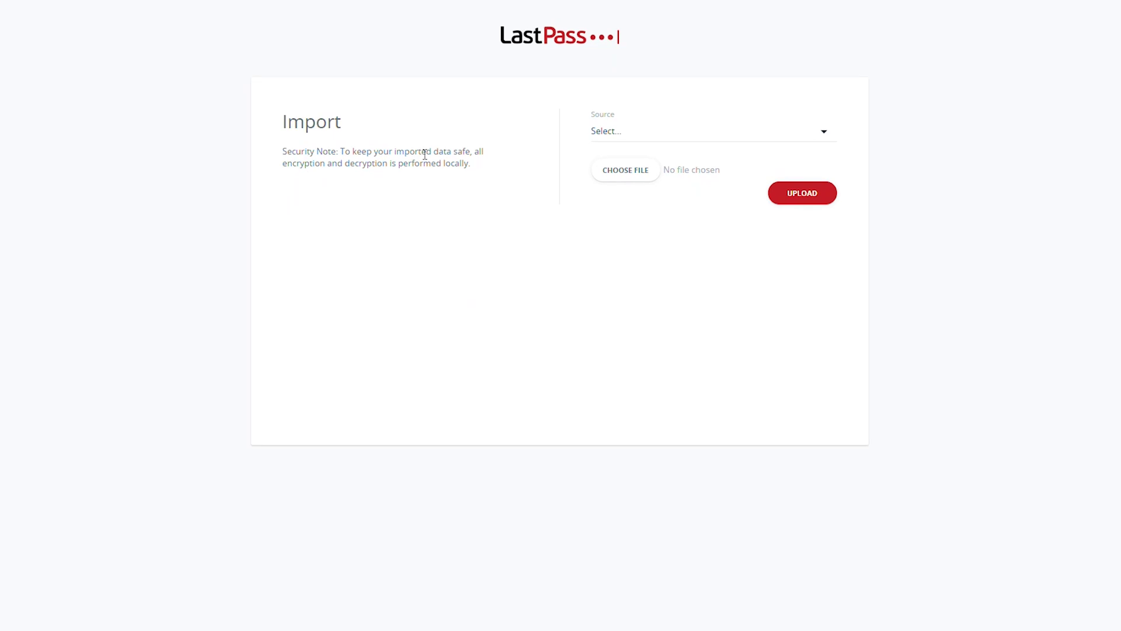
Set the import source to LastPass and upload lastpass_export.csv
left_click(710, 130)
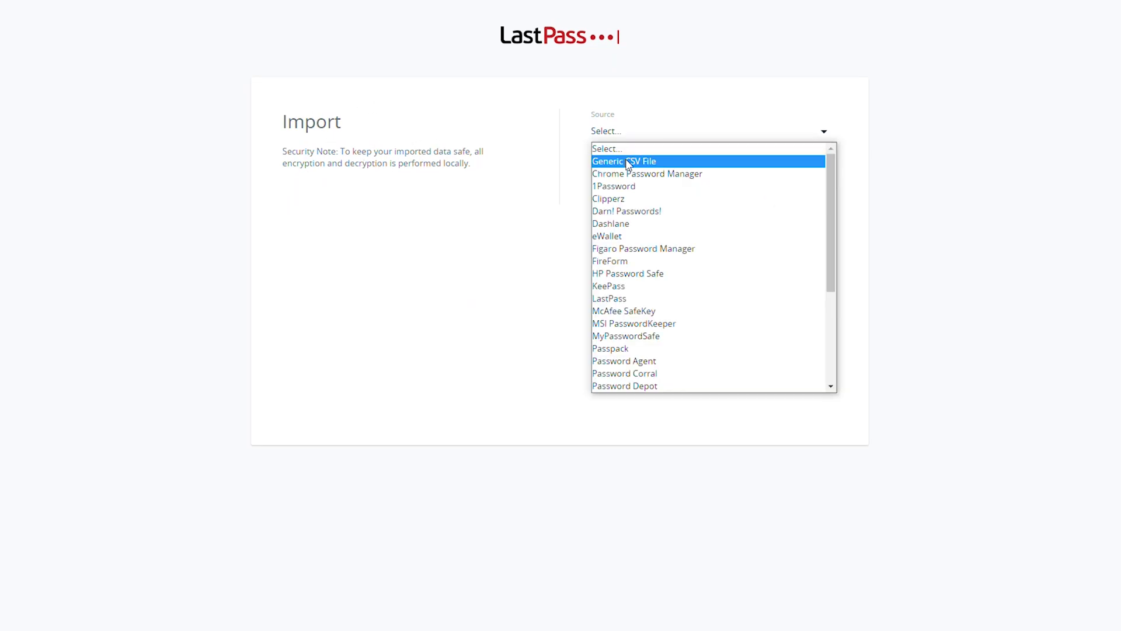
scroll(692, 299, "down", 5)
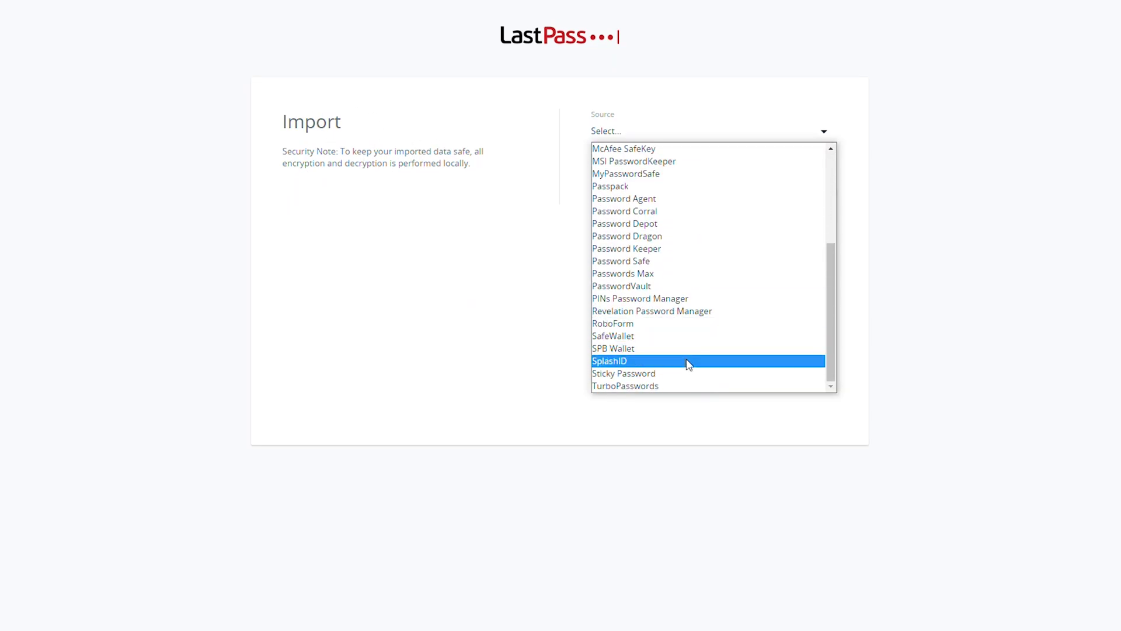
scroll(687, 365, "up", 5)
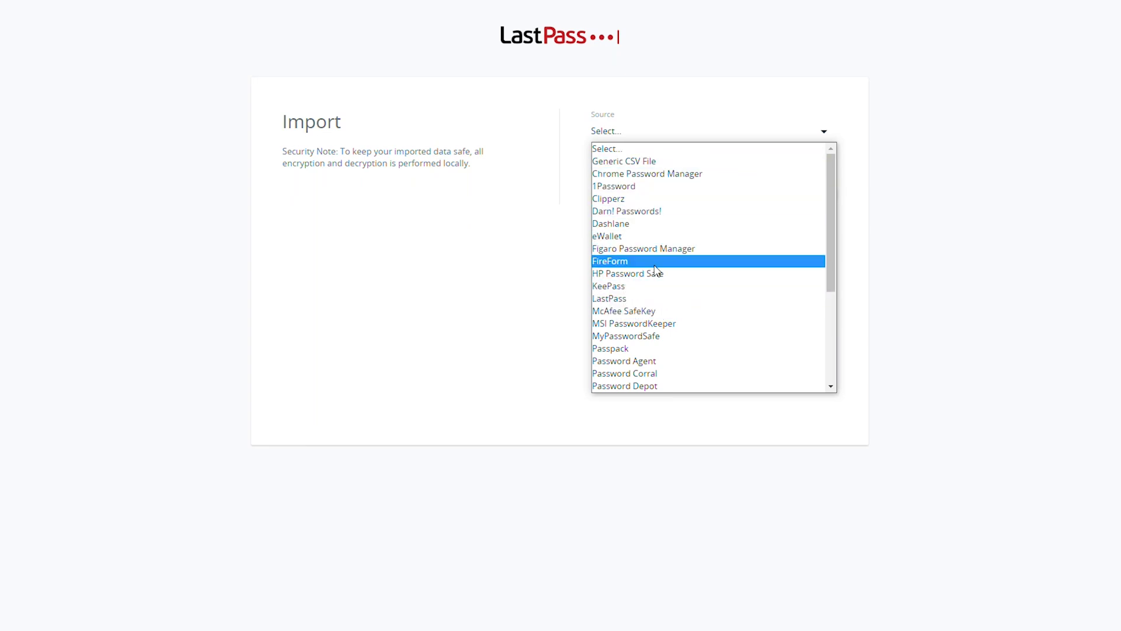
left_click(620, 301)
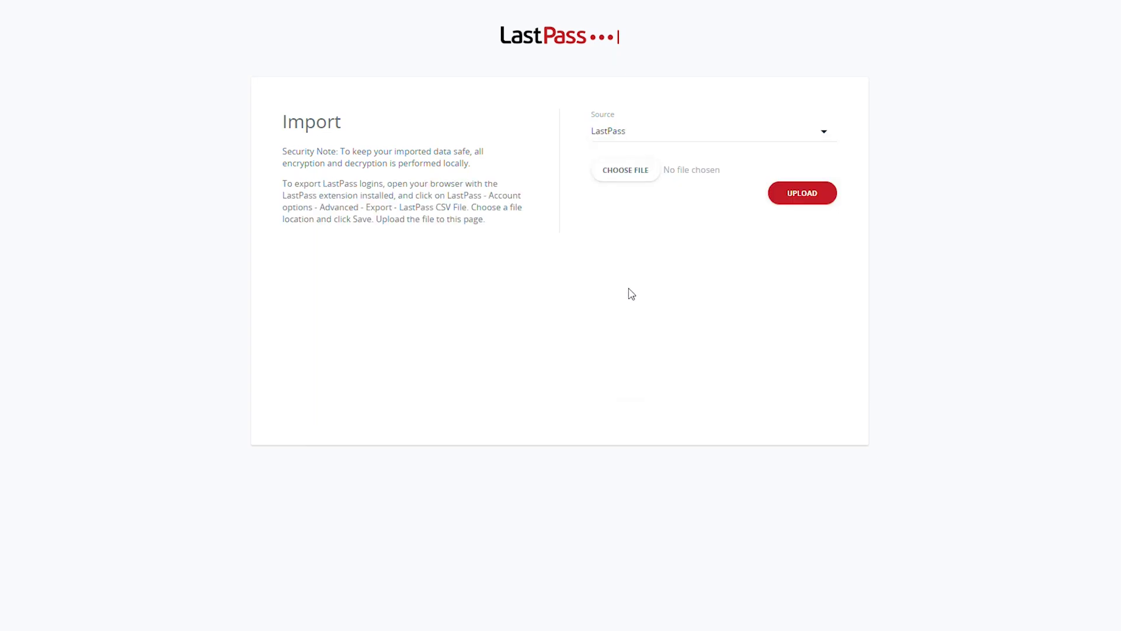
left_click_drag(665, 170, 711, 169)
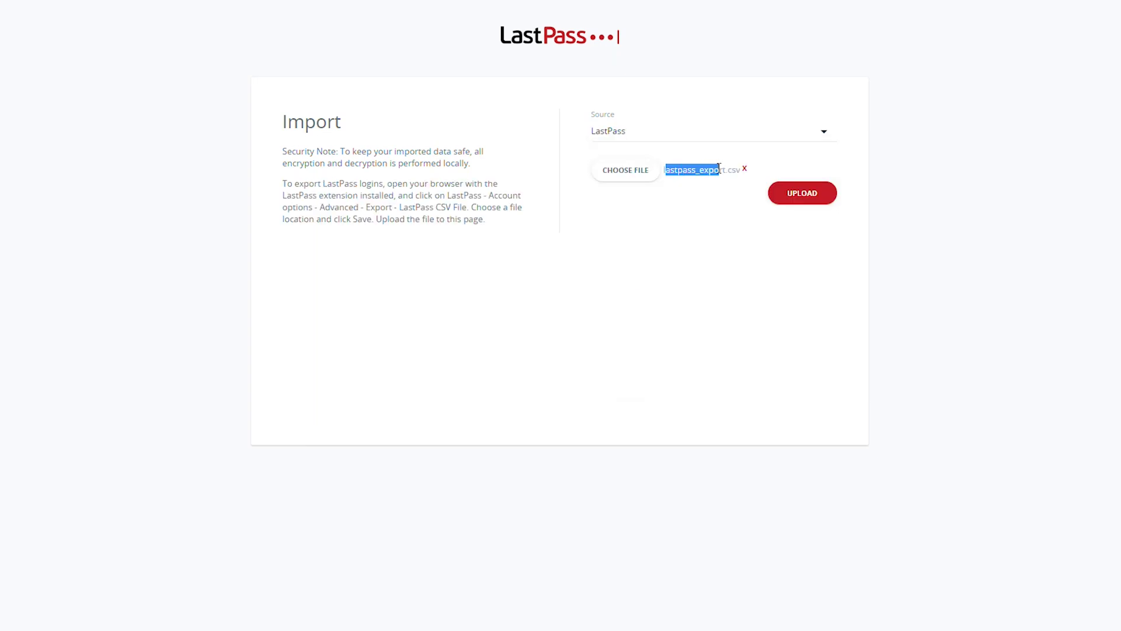
left_click(720, 184)
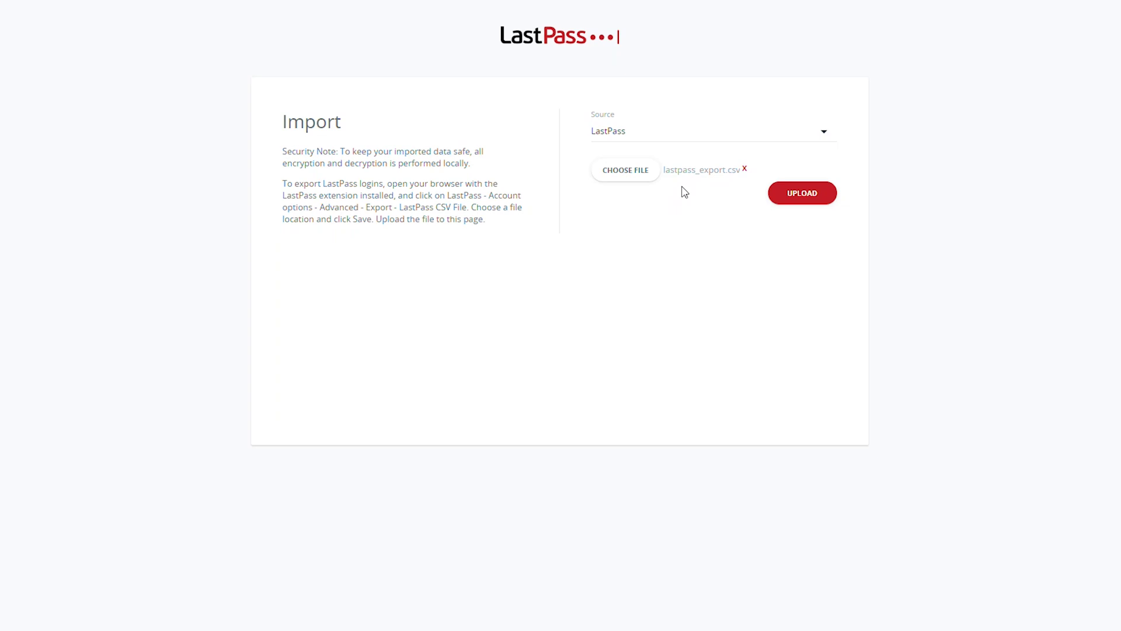
left_click(802, 193)
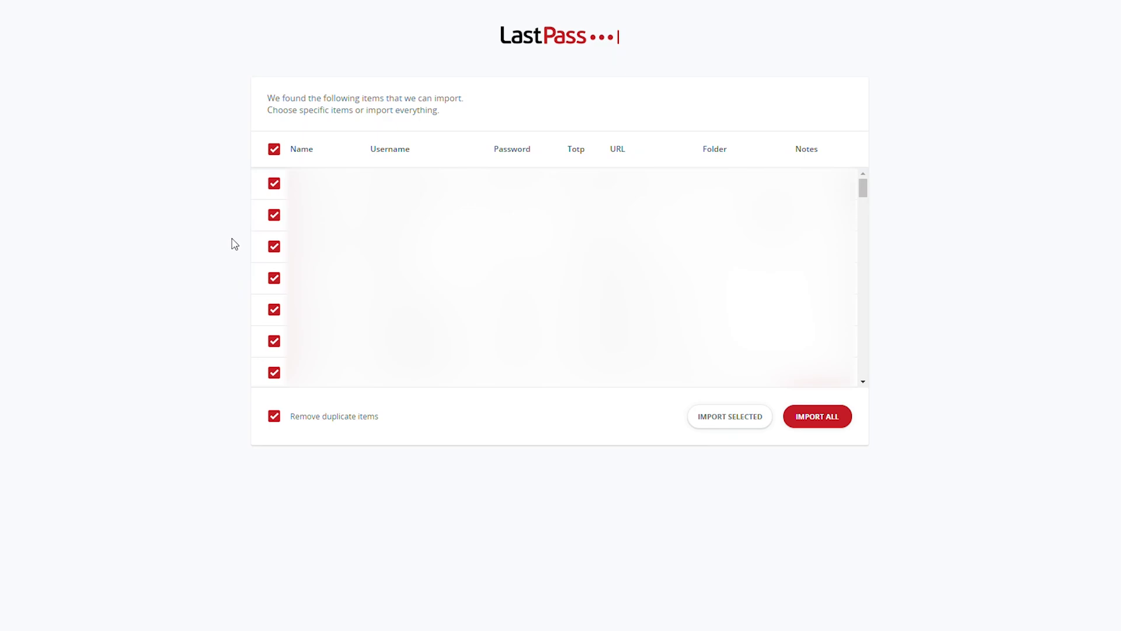
Import all 58 items with duplicate removal off, then continue to the vault
left_click(274, 149)
left_click(275, 419)
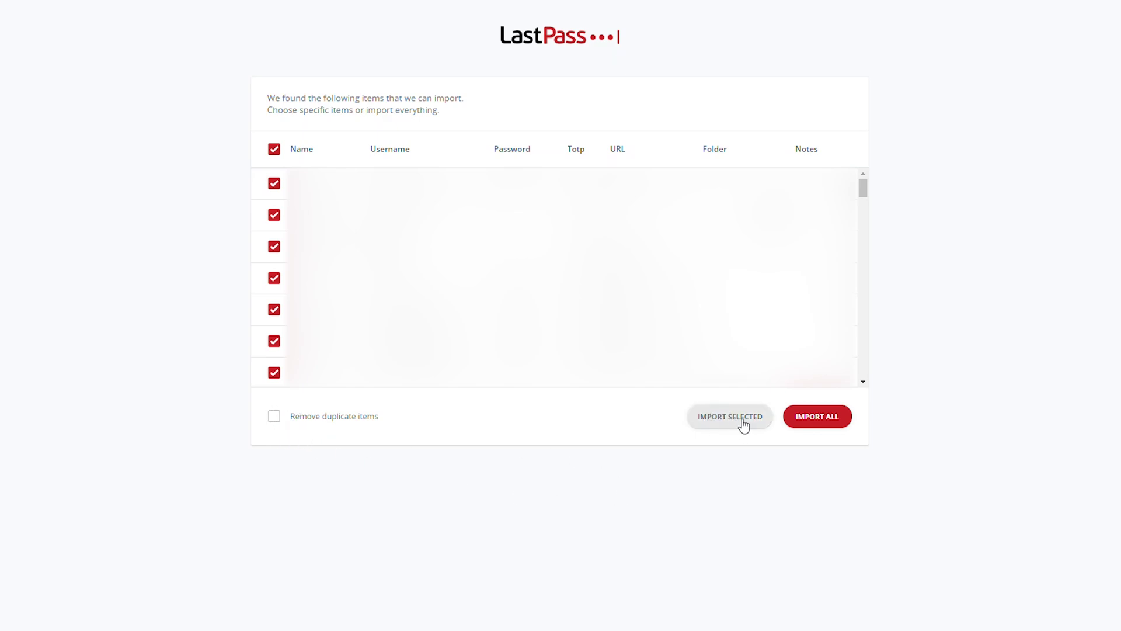
left_click(830, 419)
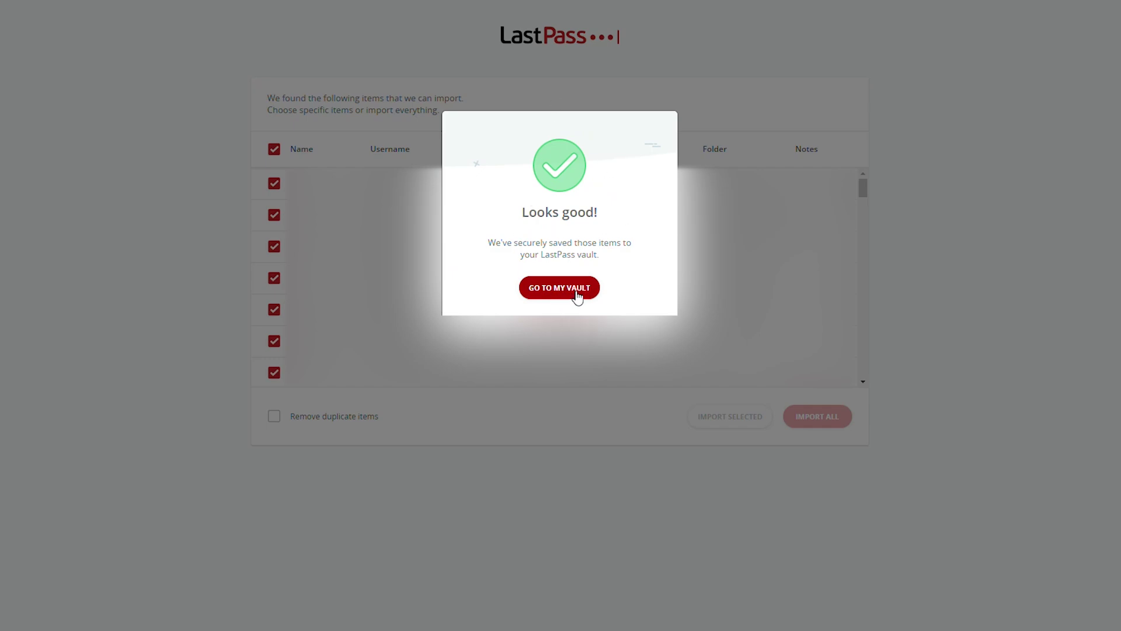
left_click(578, 294)
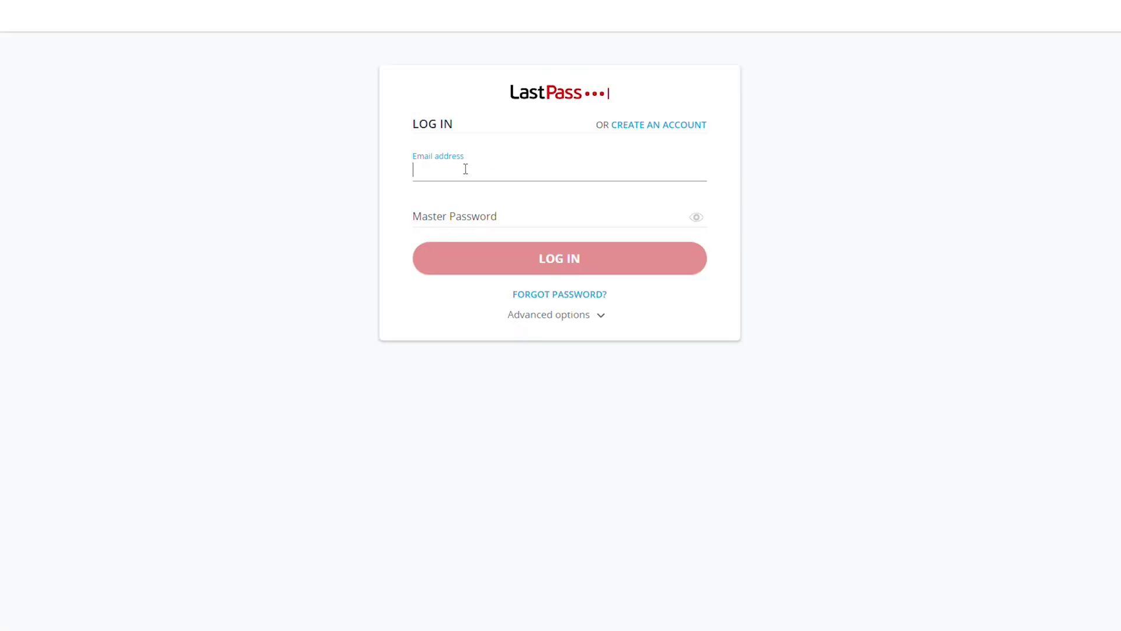